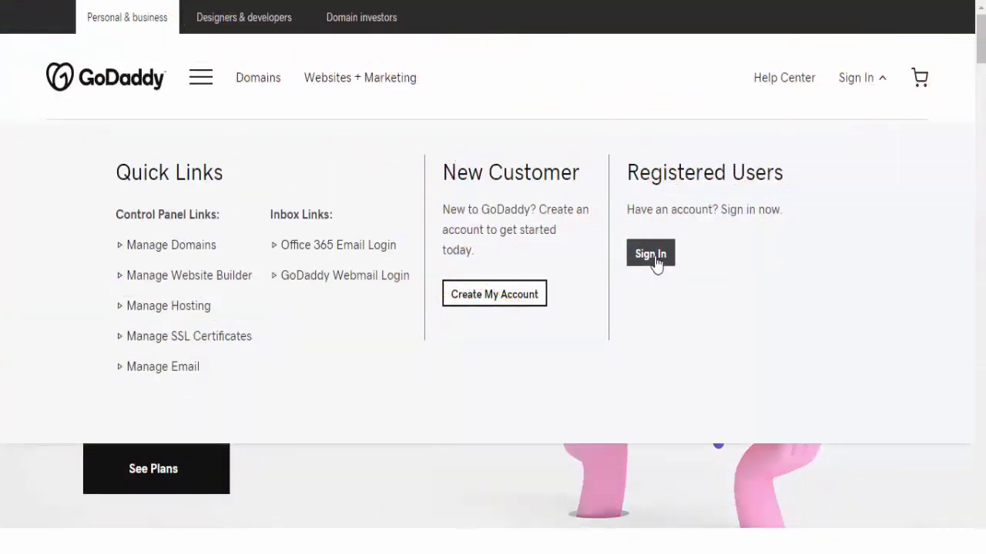
Sign in to GoDaddy to reach My Products, which lists 7om.org and 7om.xyz.
click(653, 256)
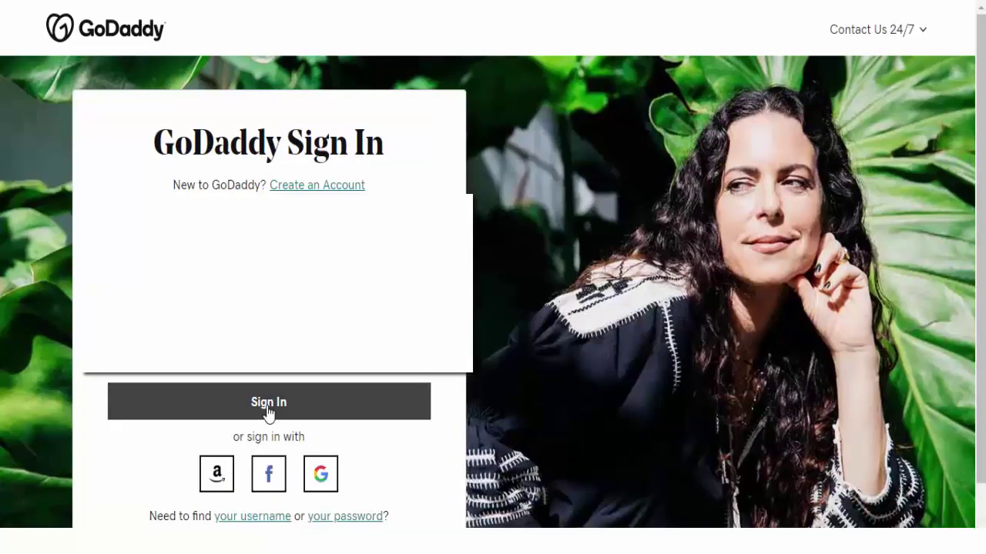
click(268, 406)
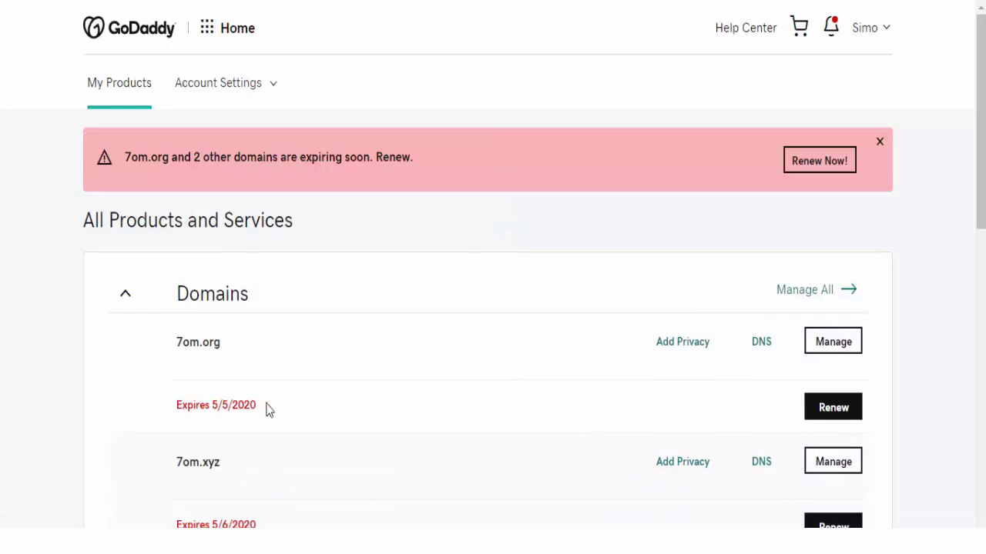
Open 7om.org's management page and choose 'Transfer domain away from GoDaddy'.
double_click(195, 344)
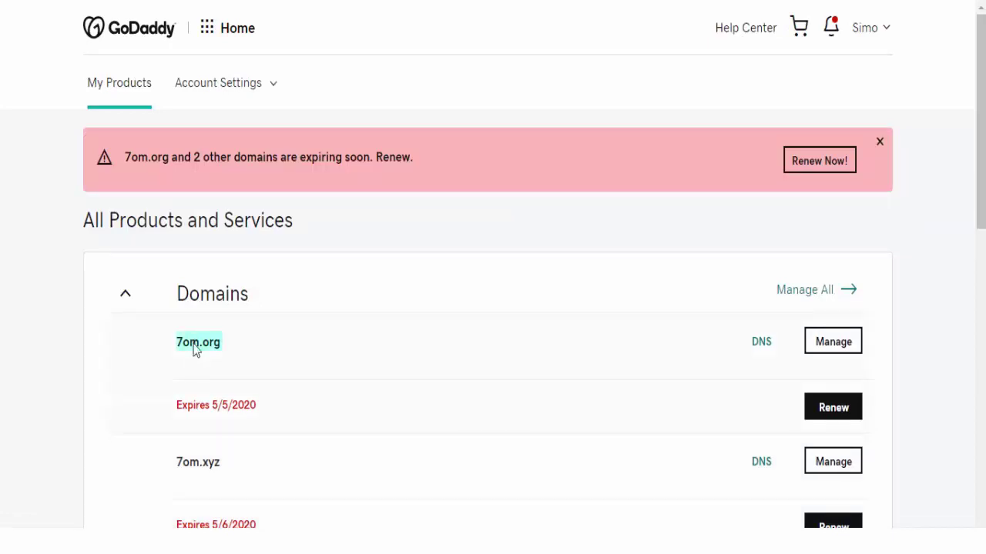
click(847, 354)
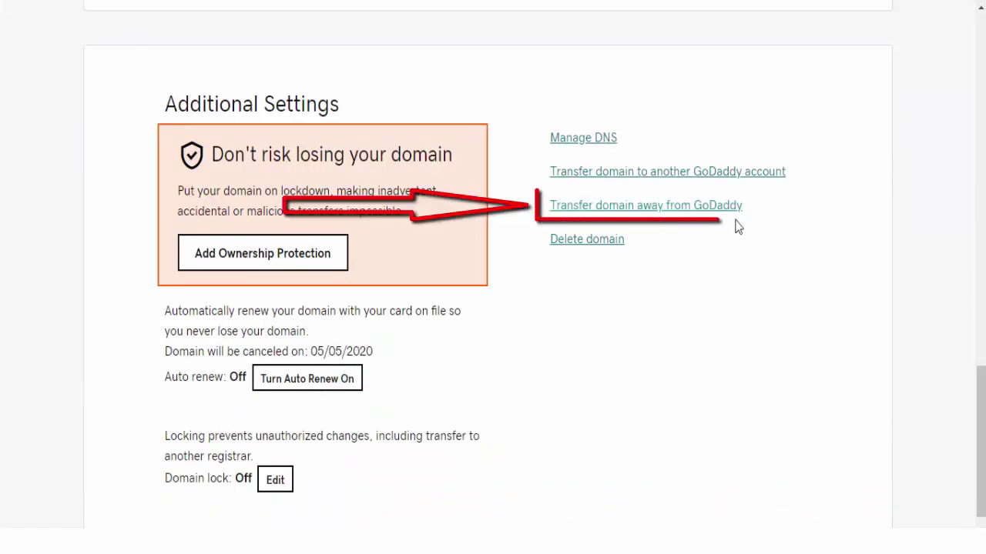
click(646, 207)
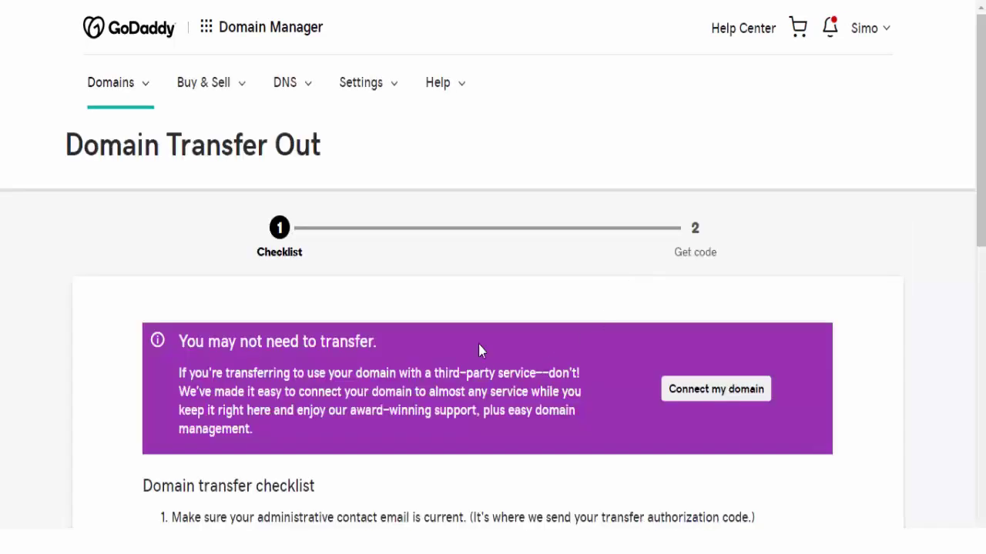
Continue the 7om.org transfer out, reveal its authorization code and copy it to the clipboard.
scroll(515, 209, down, 5)
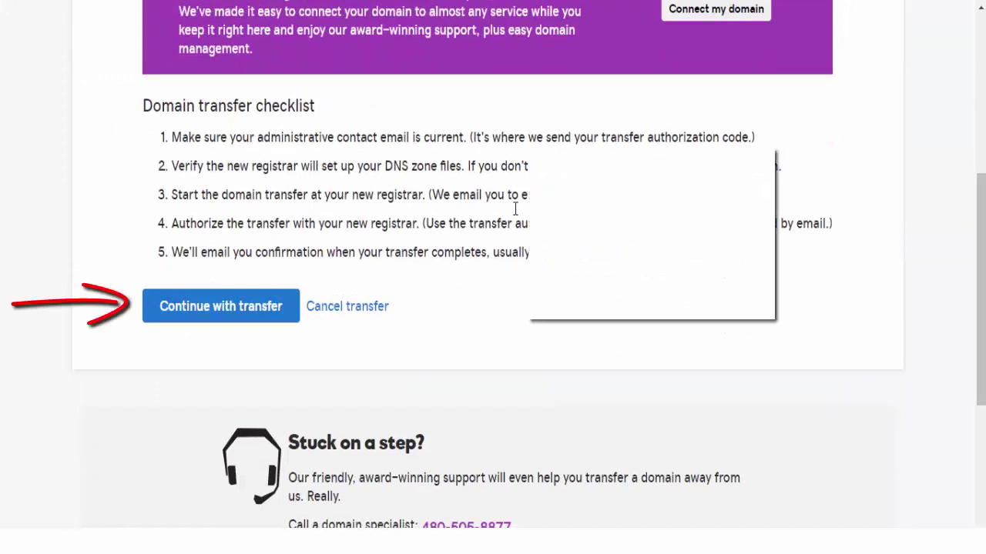
click(217, 309)
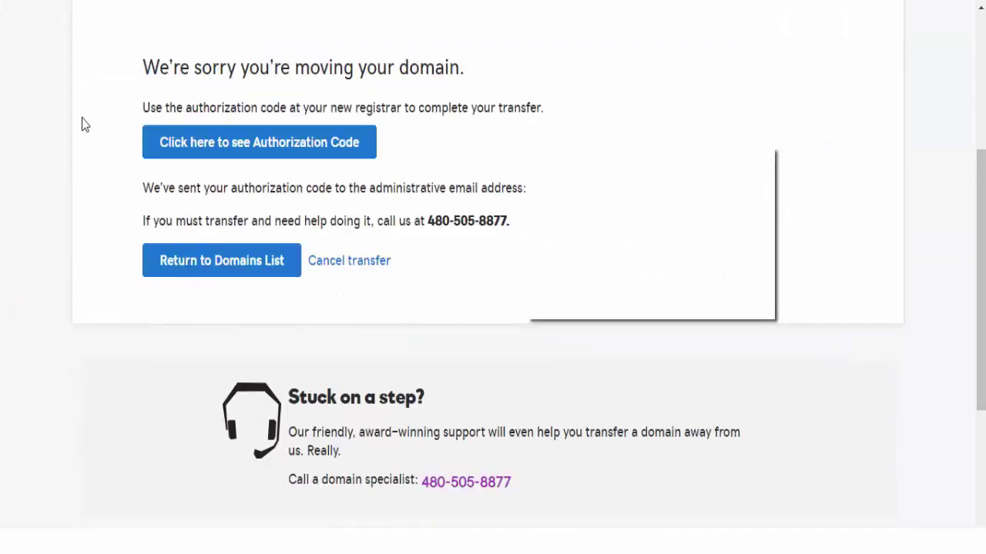
click(217, 153)
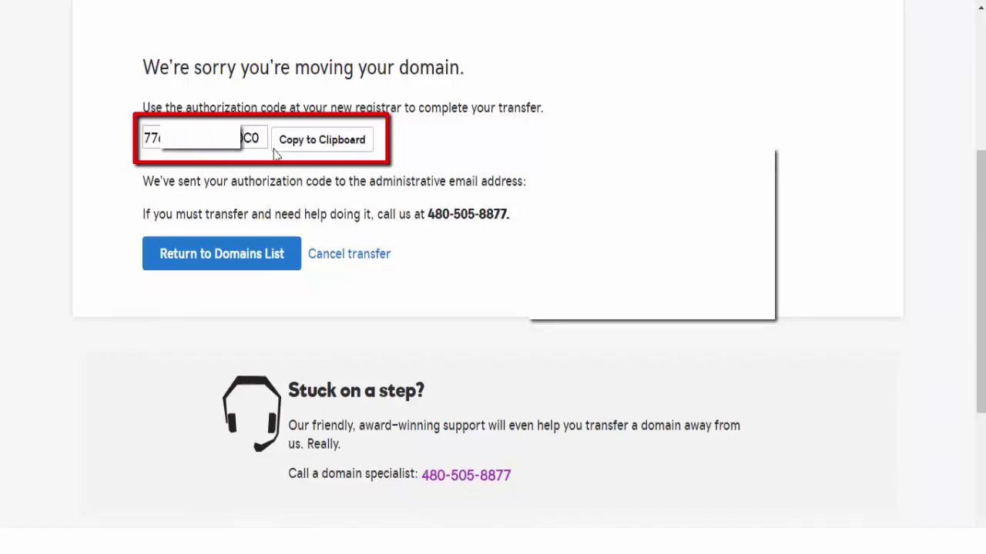
click(316, 146)
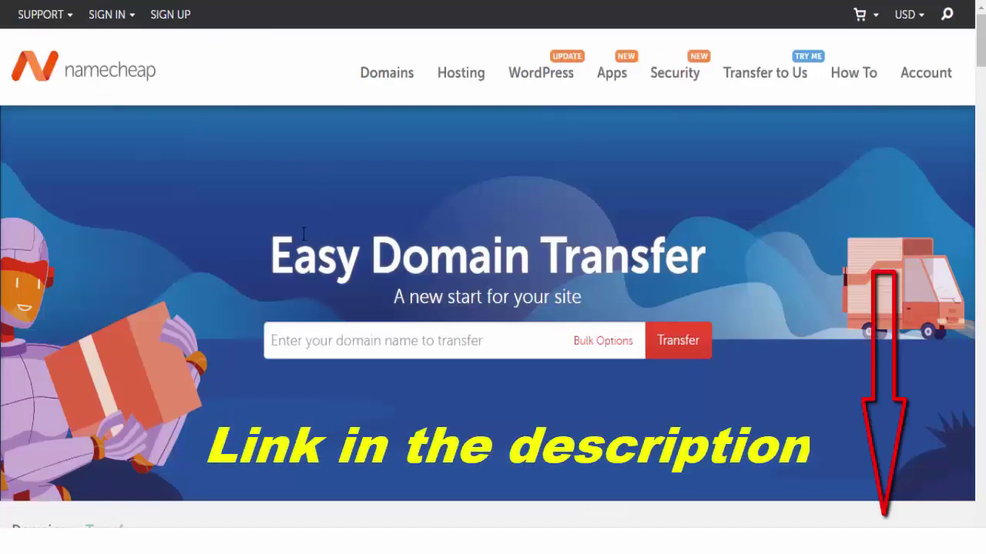
Enter 7om.org on Namecheap's Easy Domain Transfer page and check its transfer eligibility.
drag(269, 233, 783, 245)
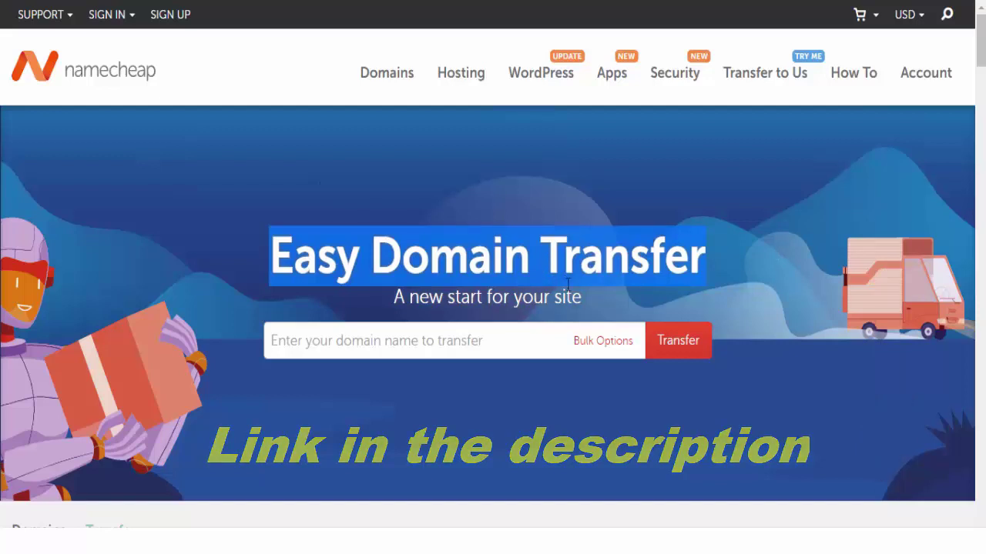
click(433, 350)
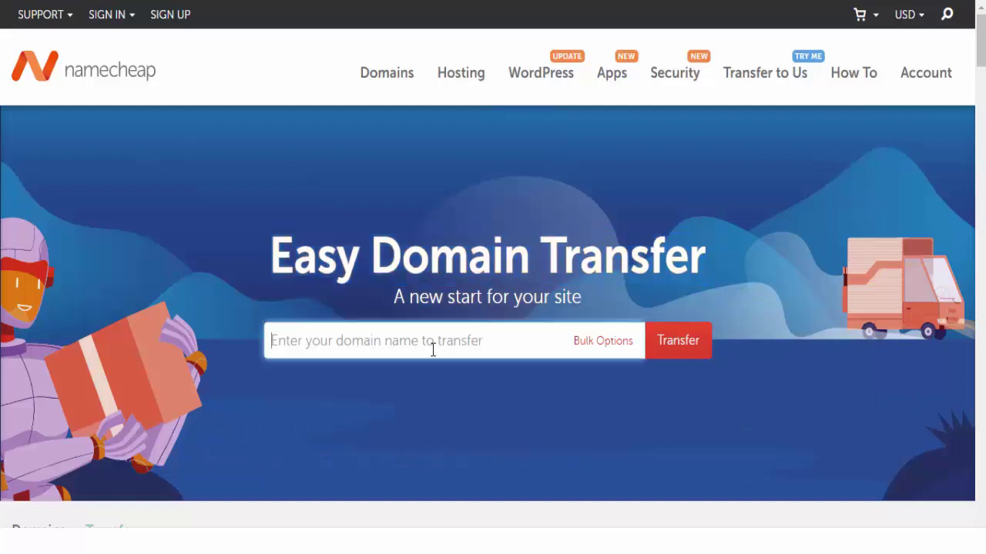
text(7)
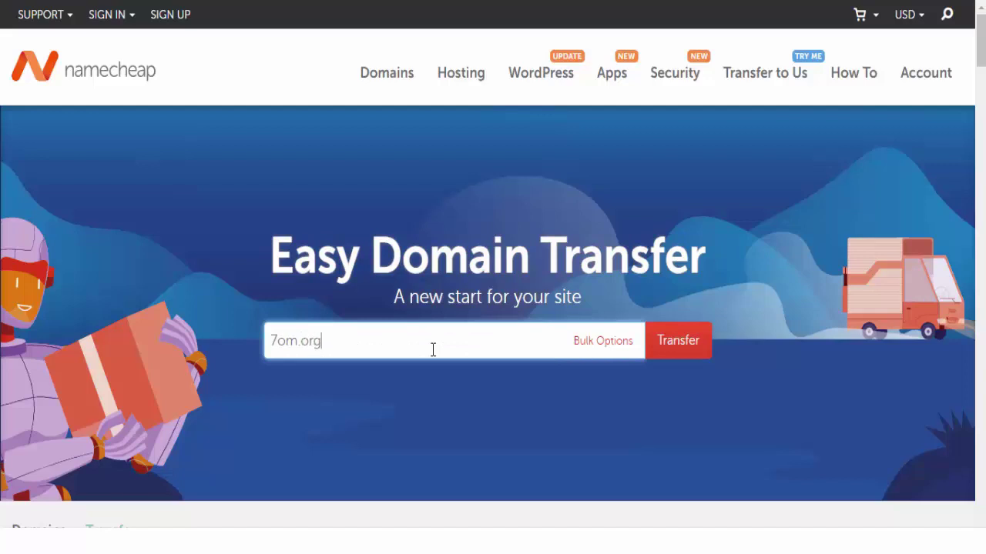
text(om.org)
click(675, 348)
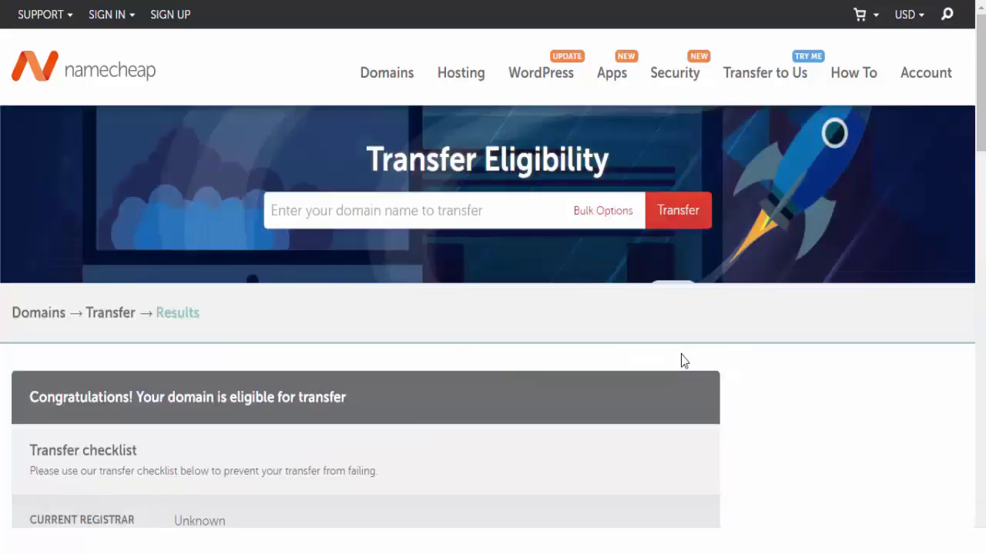
Agree to share domain contact information and paste the authorization code into its field.
scroll(493, 308, down, 2)
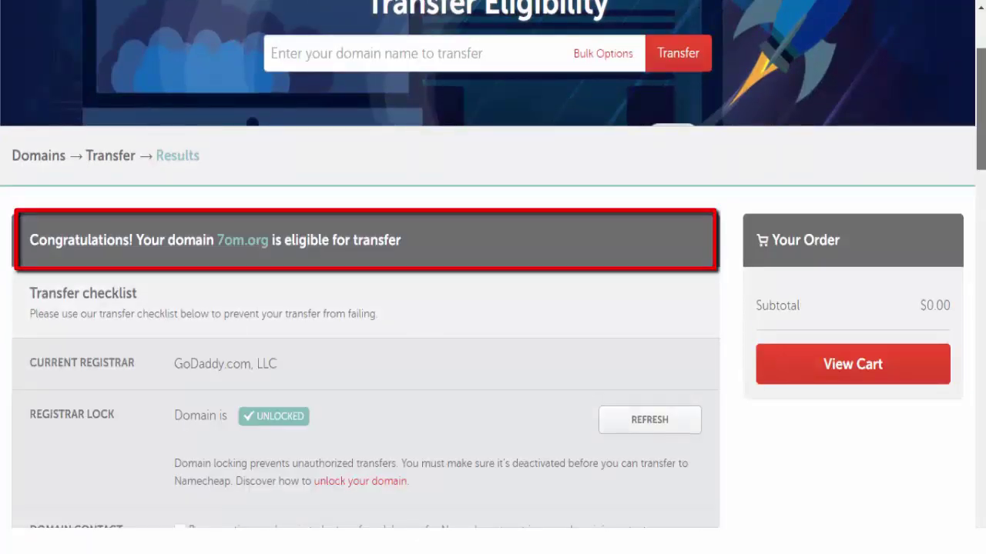
scroll(493, 308, down, 3)
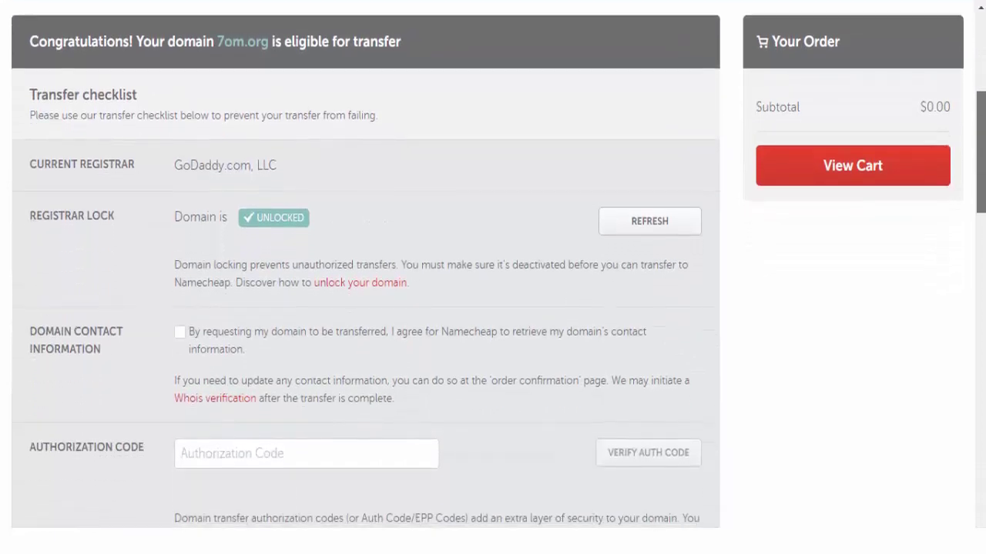
scroll(493, 308, down, 1)
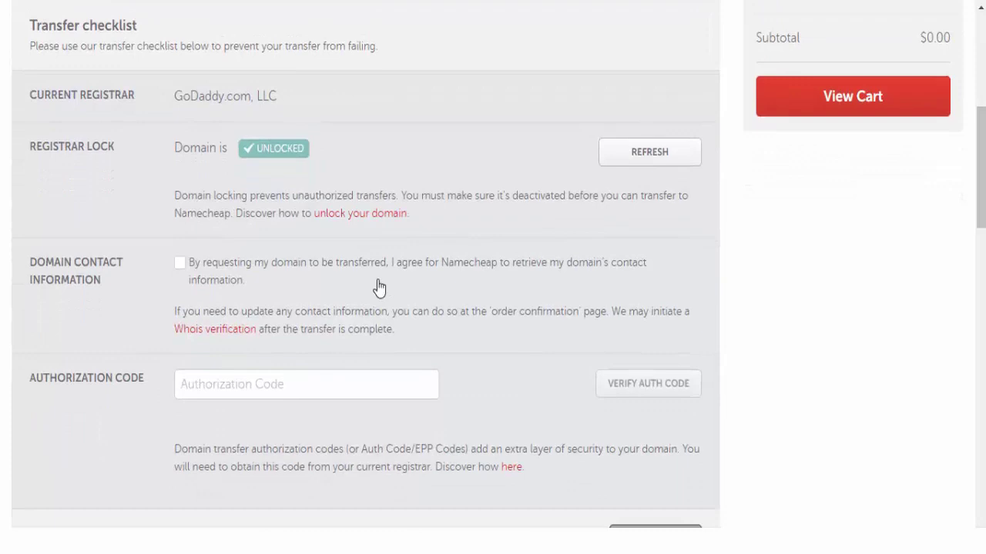
click(179, 265)
click(227, 390)
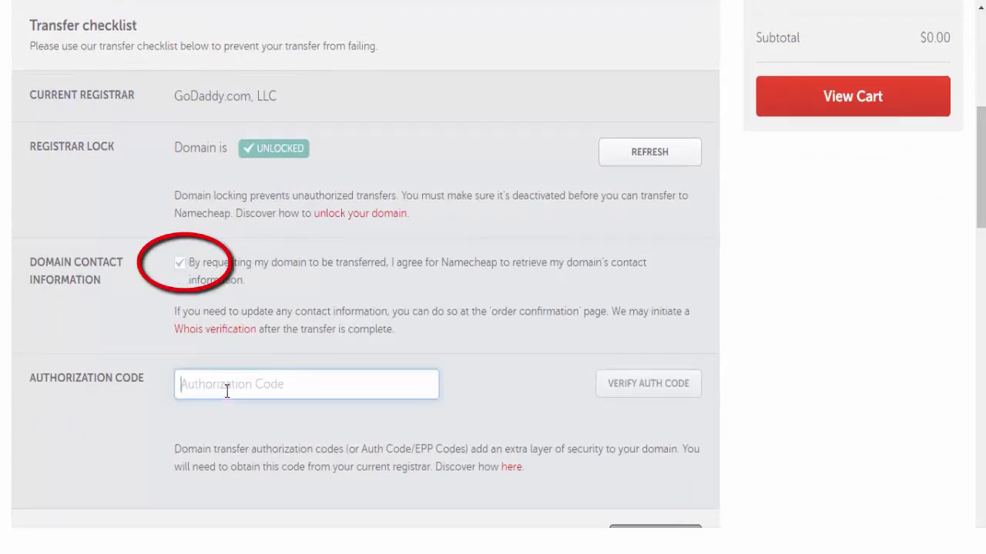
right_click(227, 391)
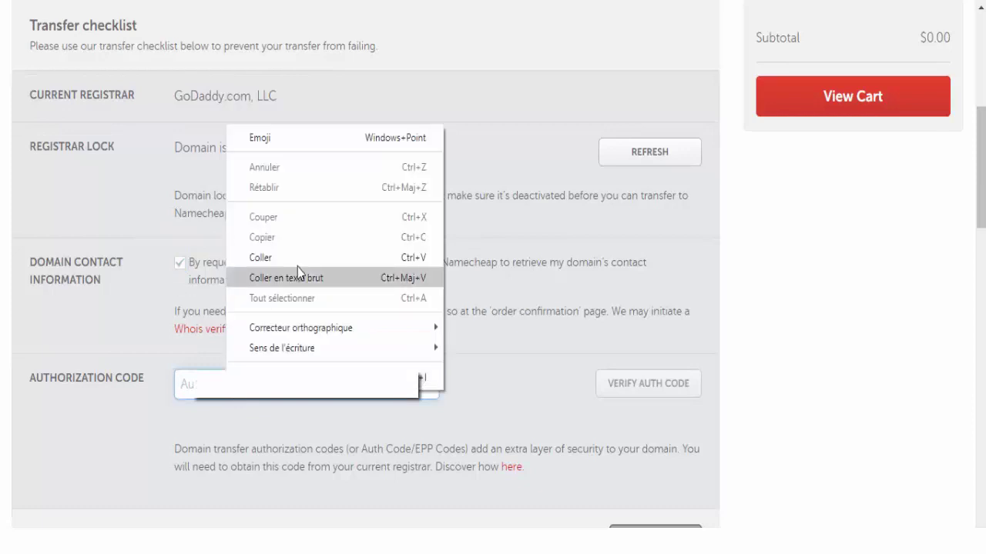
click(305, 256)
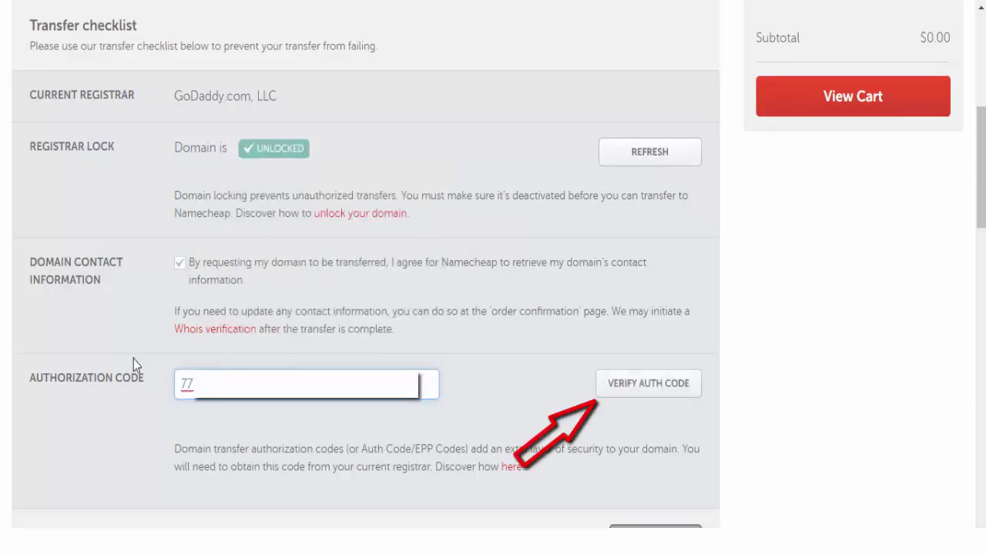
Verify the authorization code and add the 7om.org 1-year transfer ($11.66) to the cart.
drag(136, 377, 10, 385)
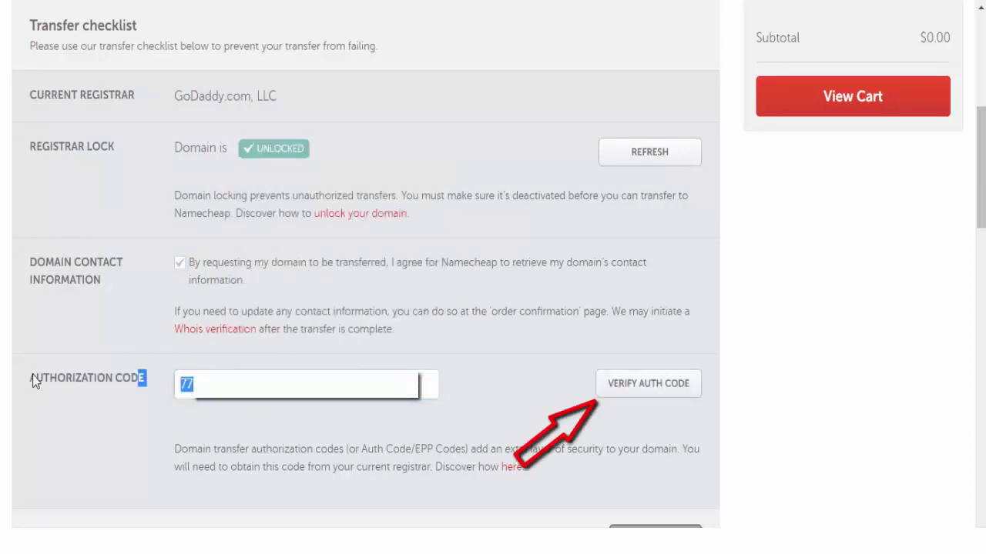
click(32, 377)
scroll(575, 378, down, 1)
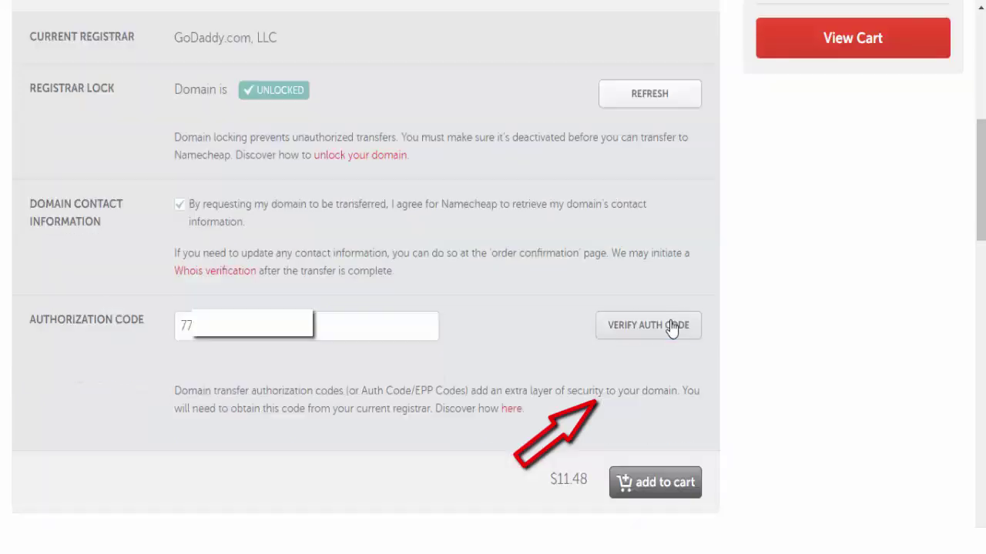
click(670, 326)
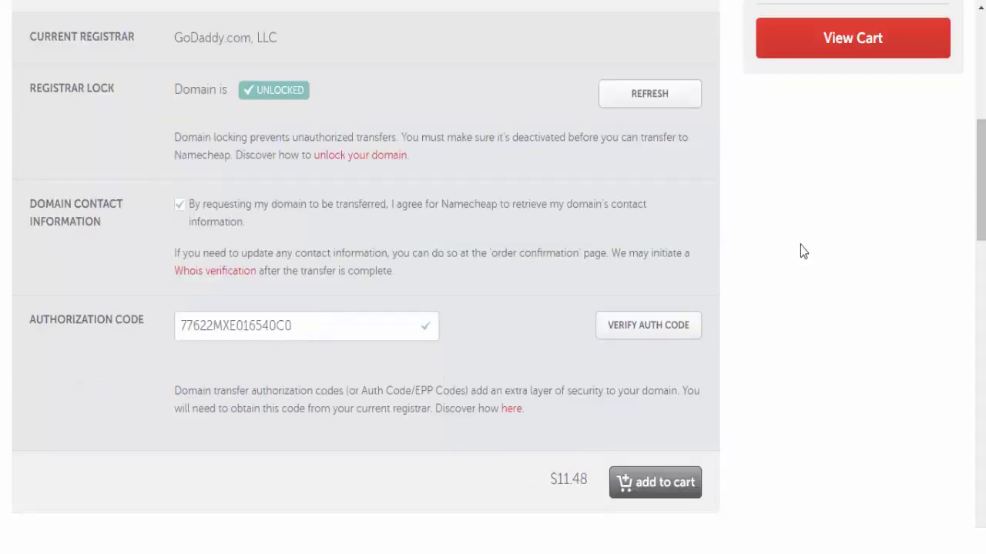
scroll(648, 382, down, 2)
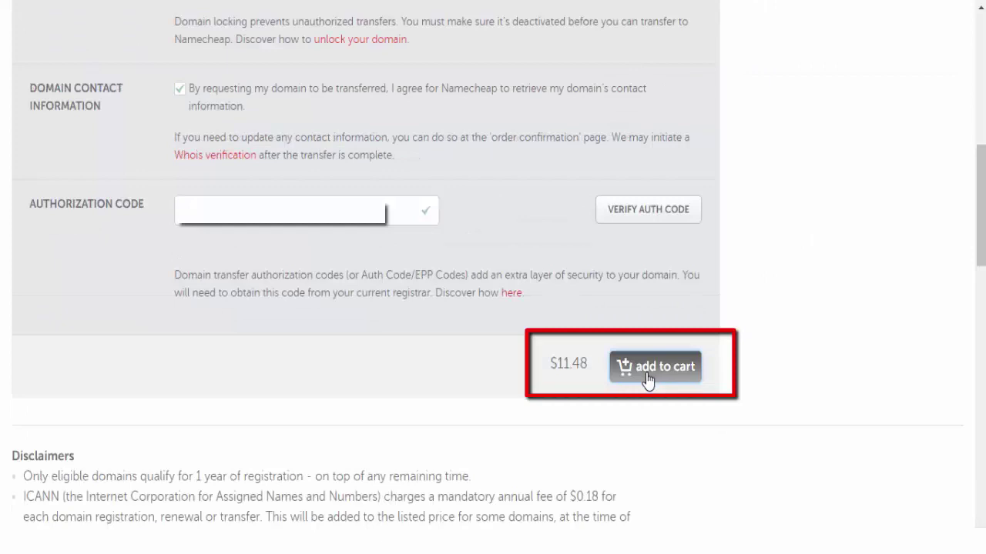
click(647, 380)
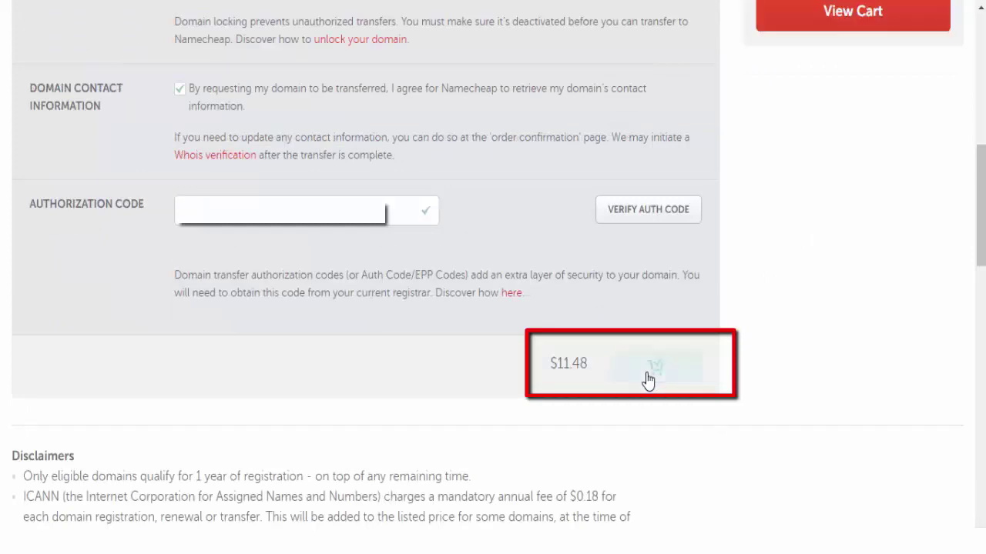
scroll(855, 247, up, 3)
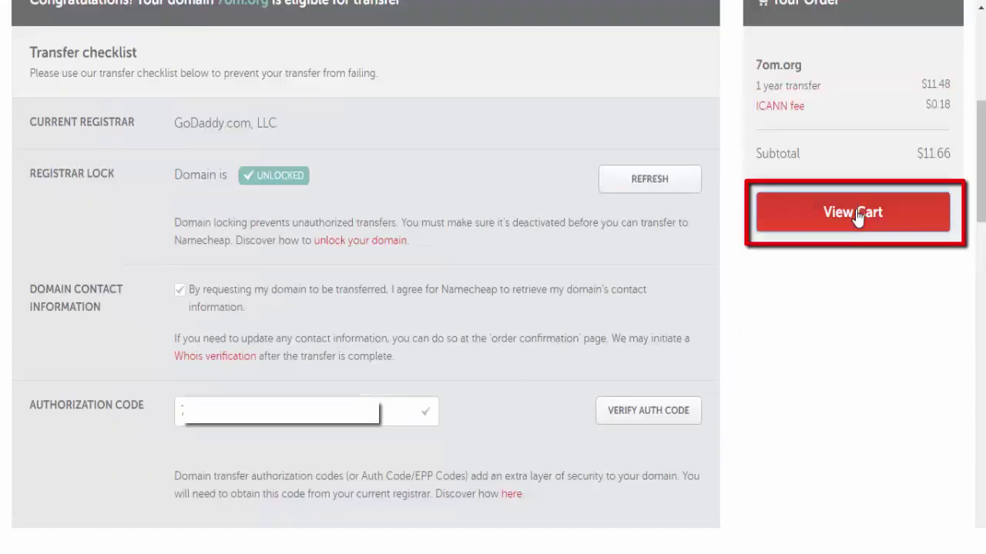
Open the cart, then locate the SPR1NGDOMAINZ Registration and Transfer coupon on Monthly Coupons.
click(857, 215)
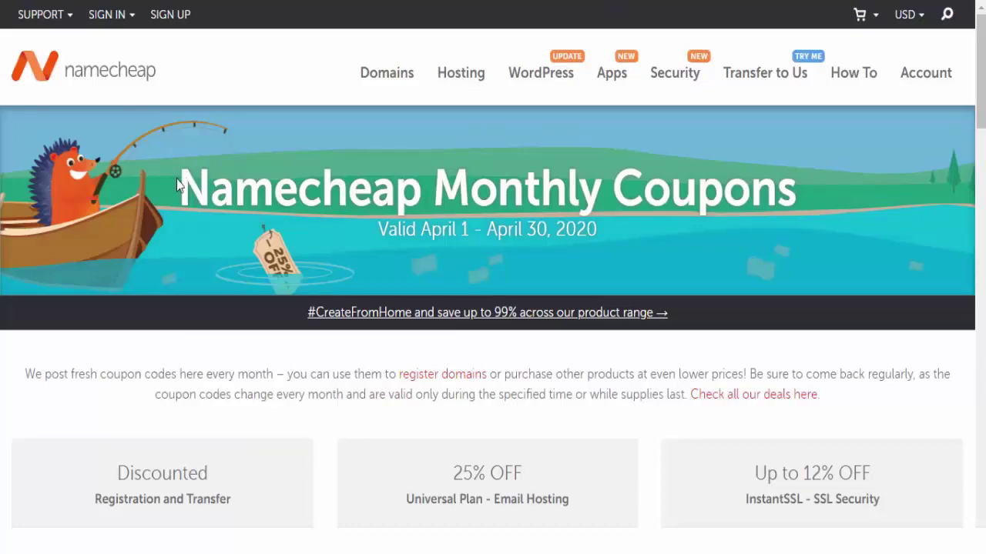
triple_click(296, 176)
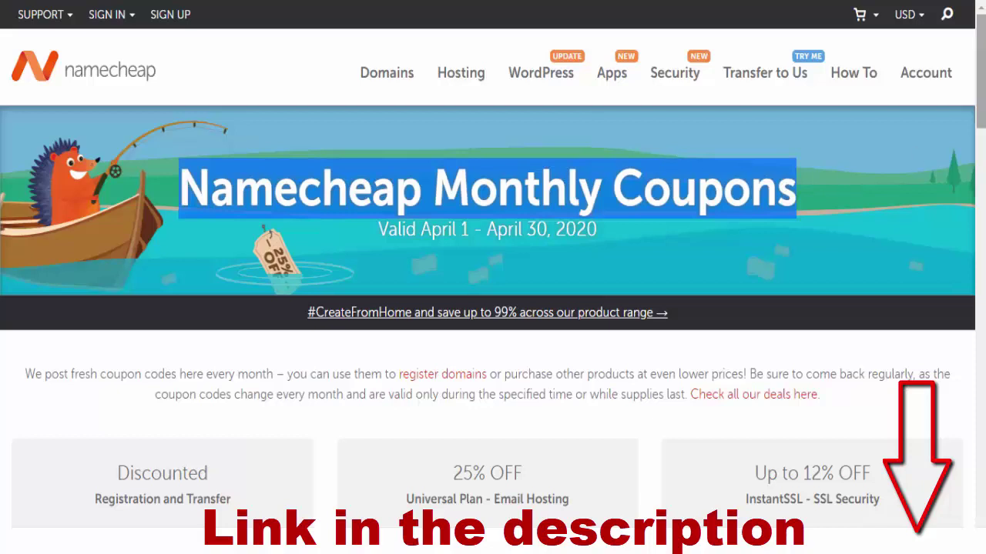
scroll(980, 93, down, 3)
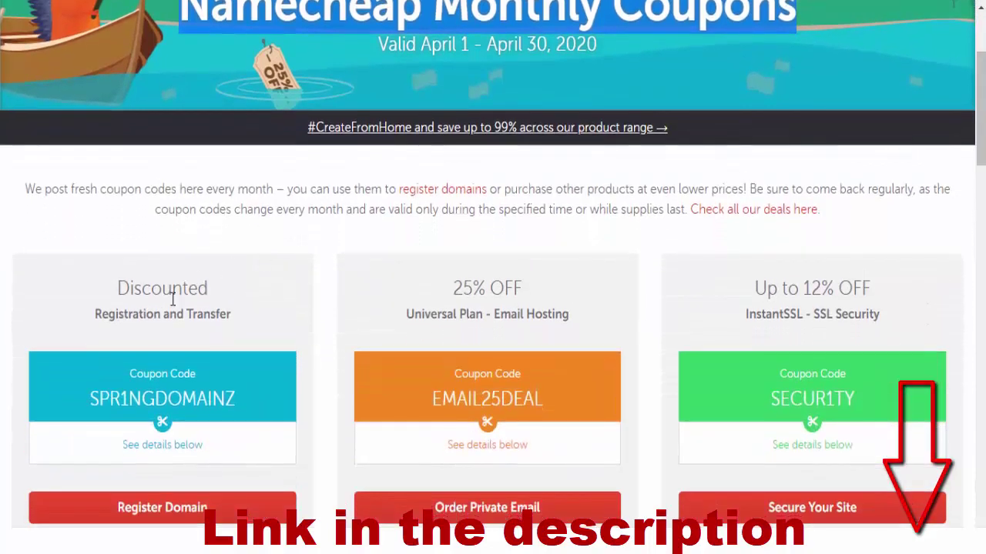
drag(98, 308, 275, 308)
Apply promo code SPR1NGDOMAINZ and sign in, dropping the transfer to $10.58 and subtotal to $10.76.
click(165, 416)
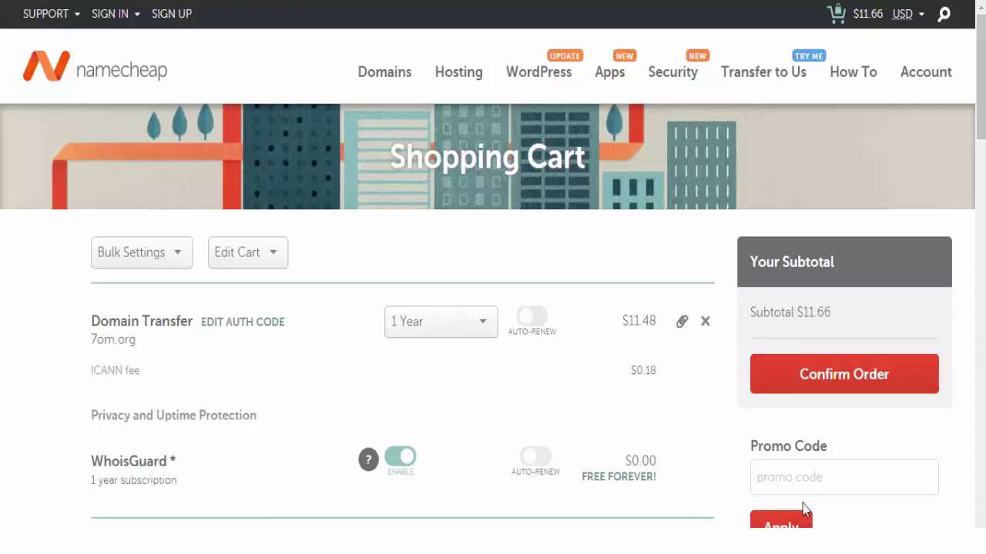
click(808, 479)
right_click(807, 485)
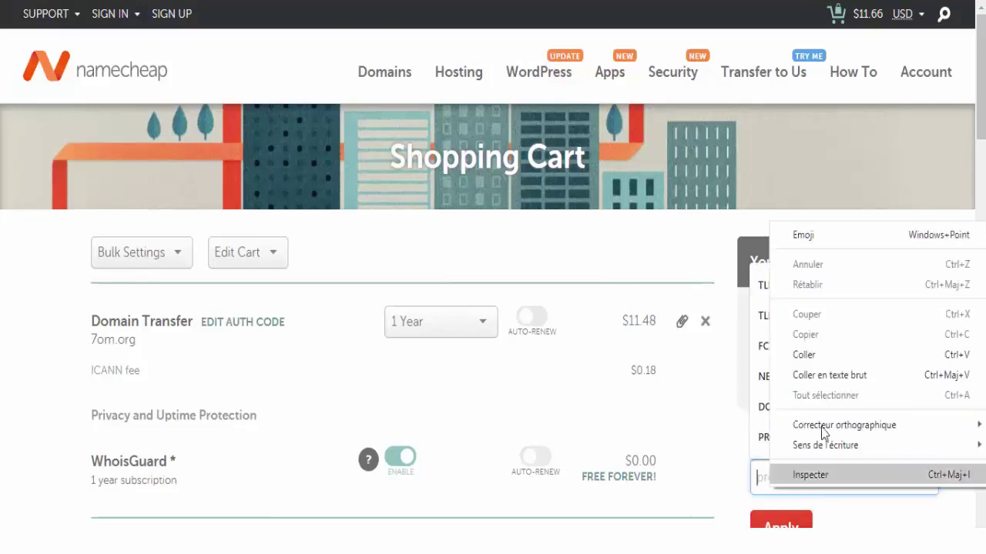
click(827, 355)
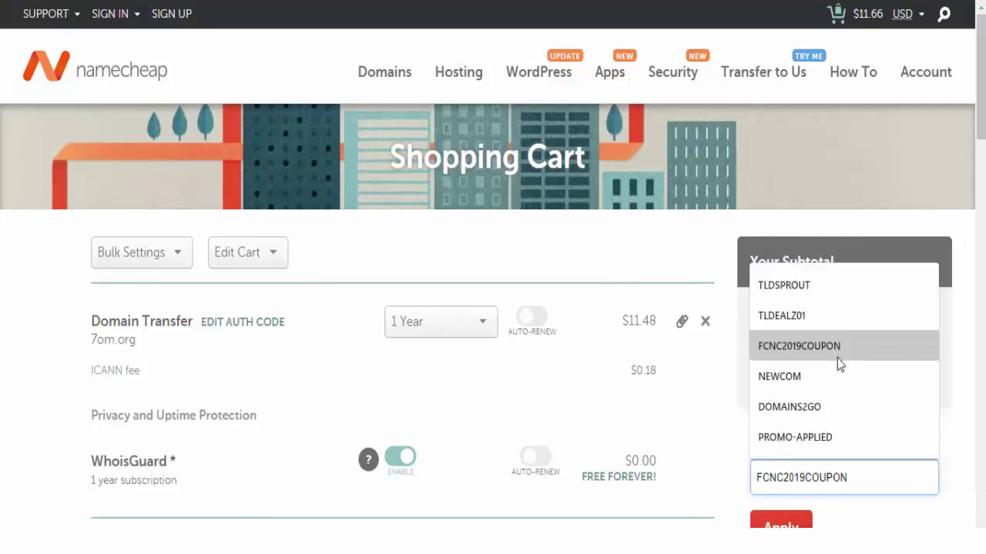
click(762, 526)
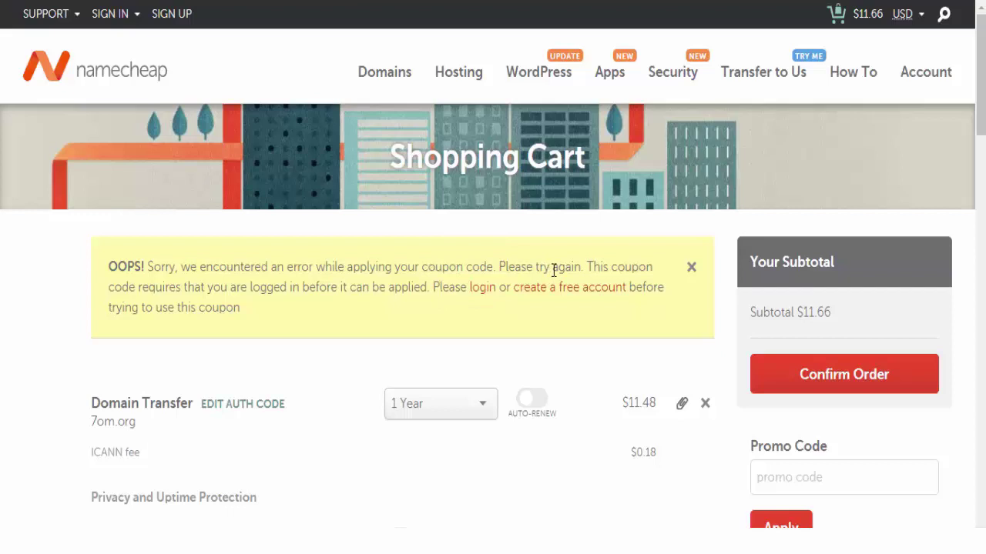
click(123, 17)
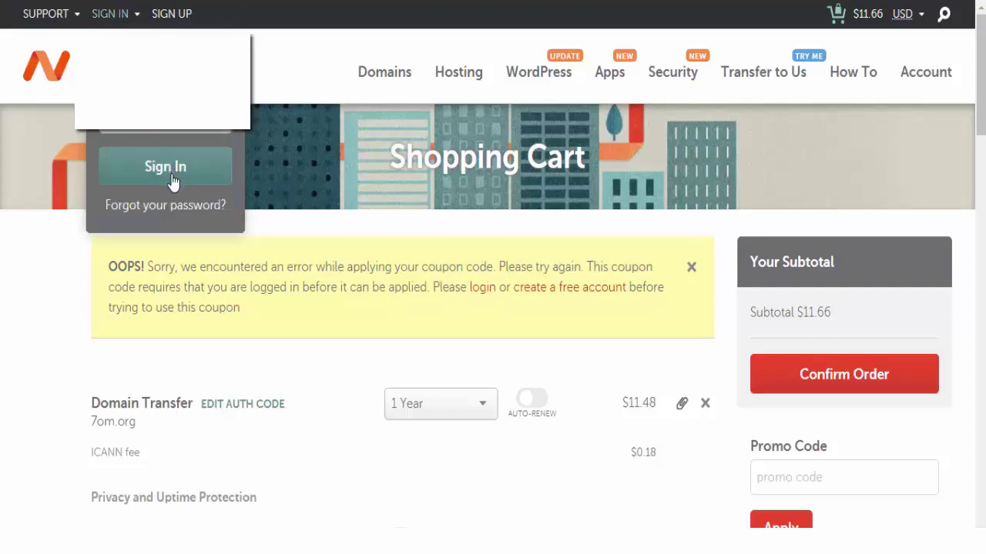
click(483, 288)
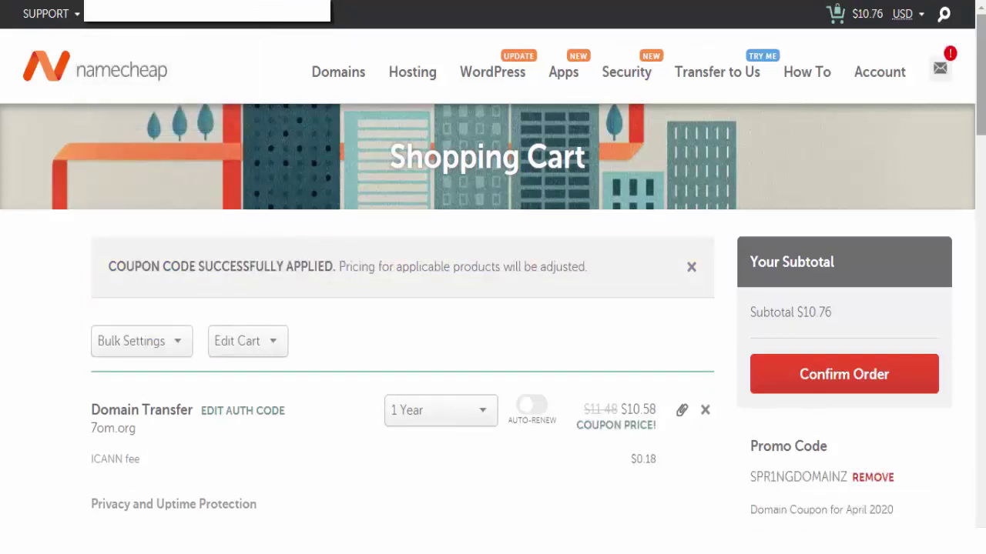
Check the $10.76 subtotal and free WhoisGuard, then confirm the order for review.
scroll(914, 165, down, 3)
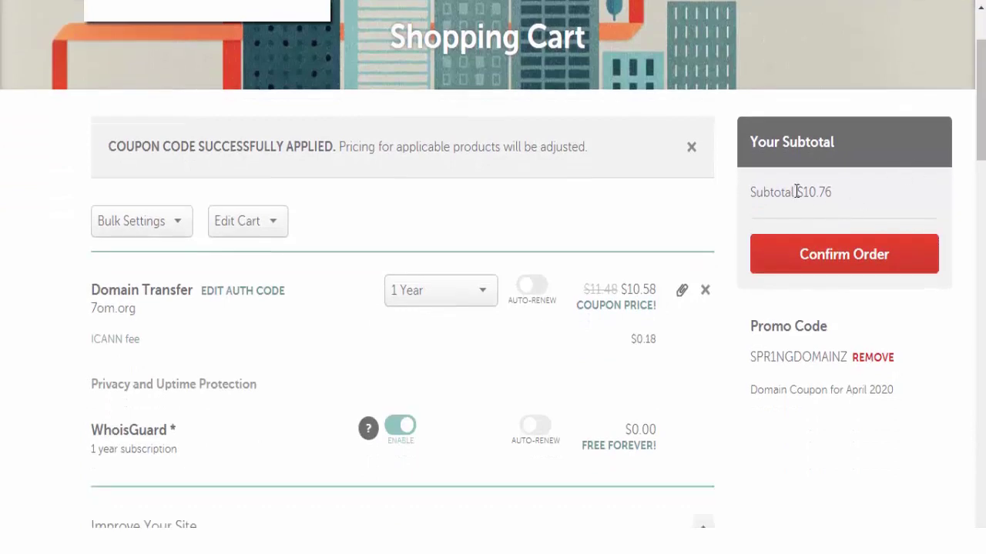
drag(797, 192, 845, 193)
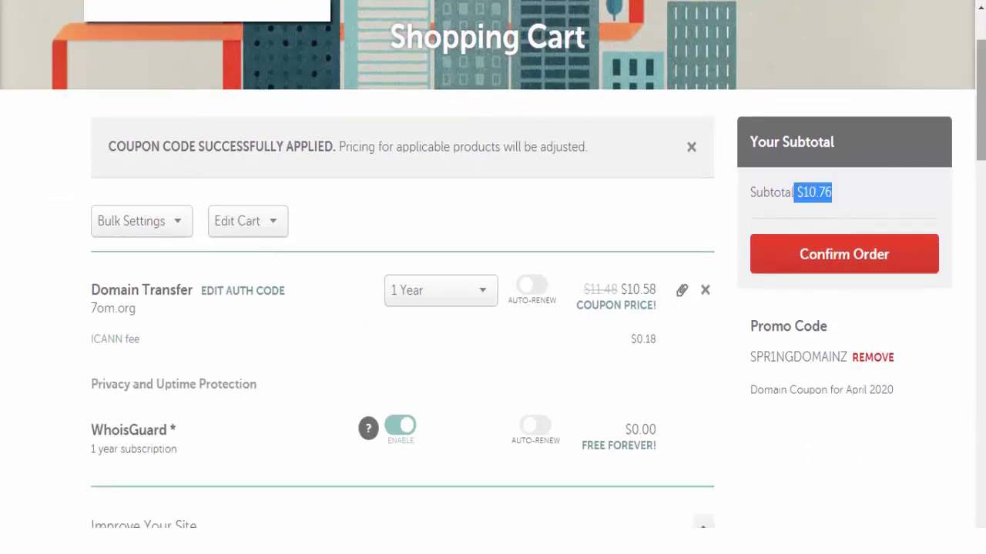
scroll(493, 277, down, 5)
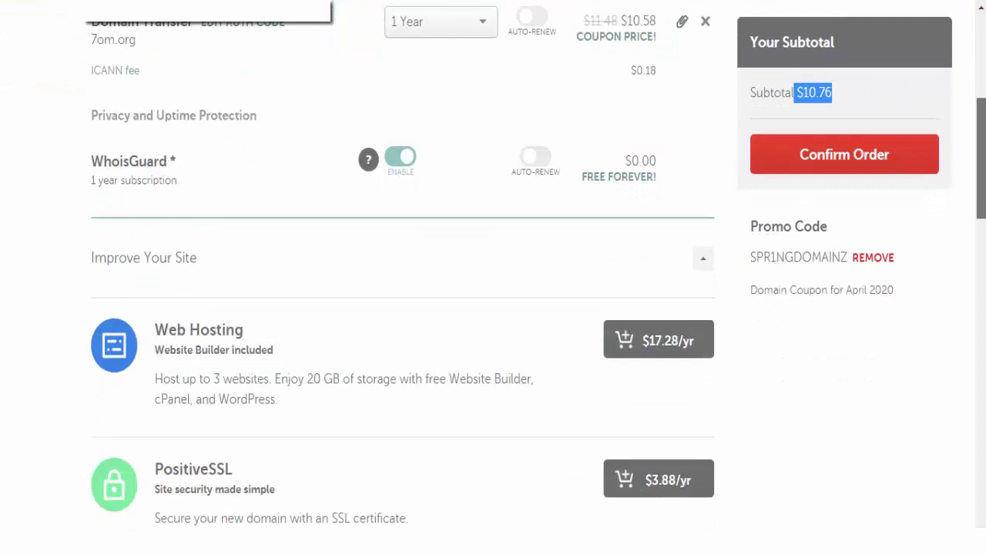
scroll(493, 277, up, 2)
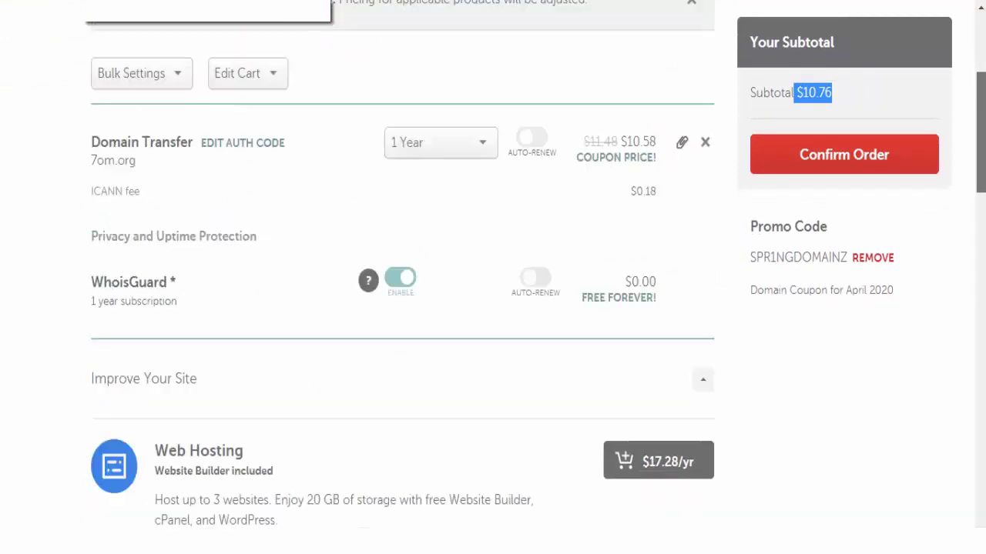
scroll(493, 277, down, 8)
scroll(493, 277, up, 3)
scroll(493, 278, up, 6)
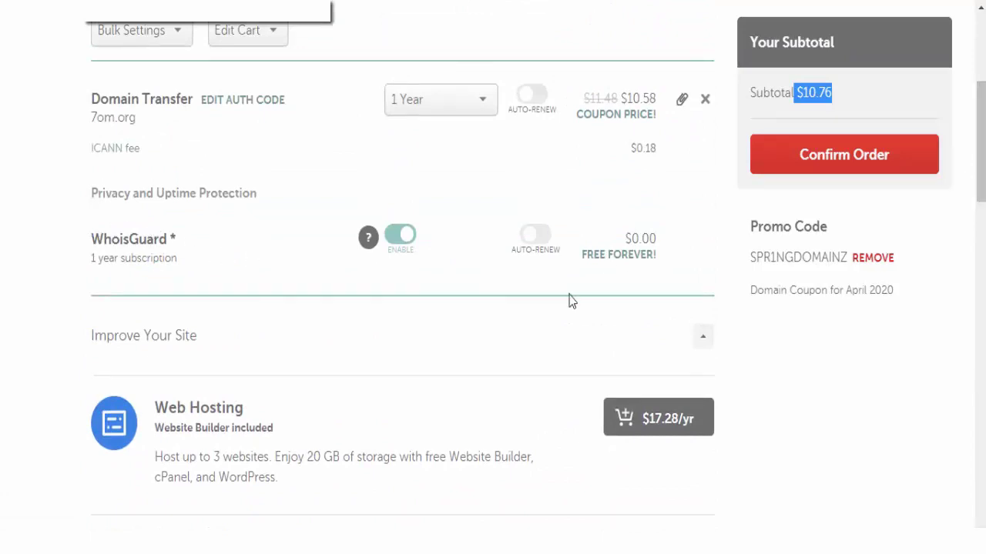
triple_click(610, 256)
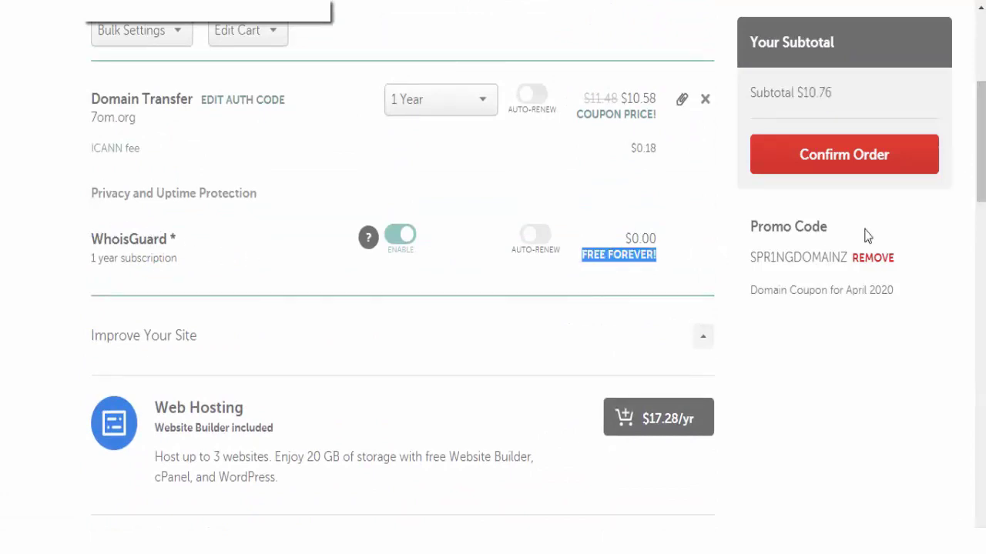
drag(975, 164, 974, 303)
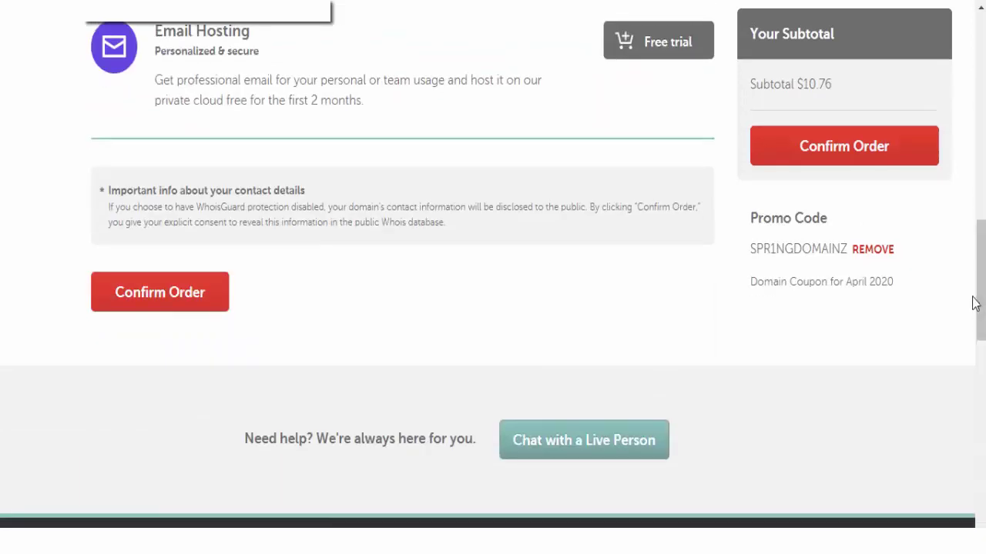
click(148, 309)
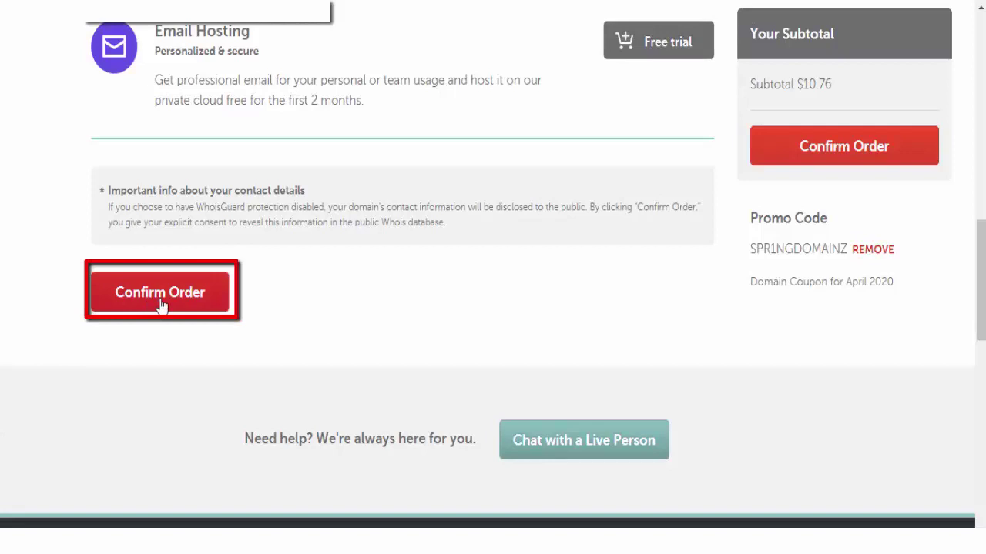
click(169, 309)
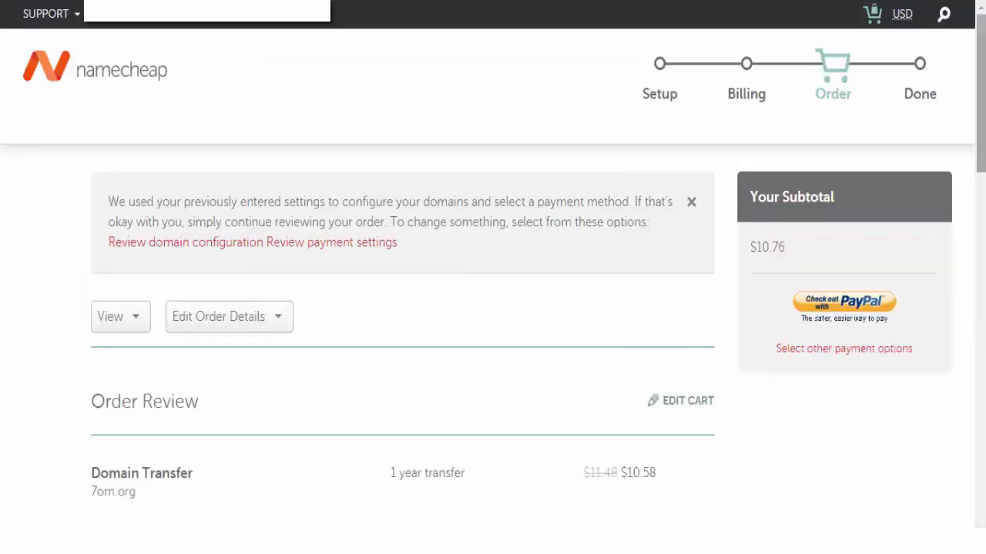
Choose 'Check out with PayPal' for the $10.76 transfer order.
scroll(911, 177, down, 3)
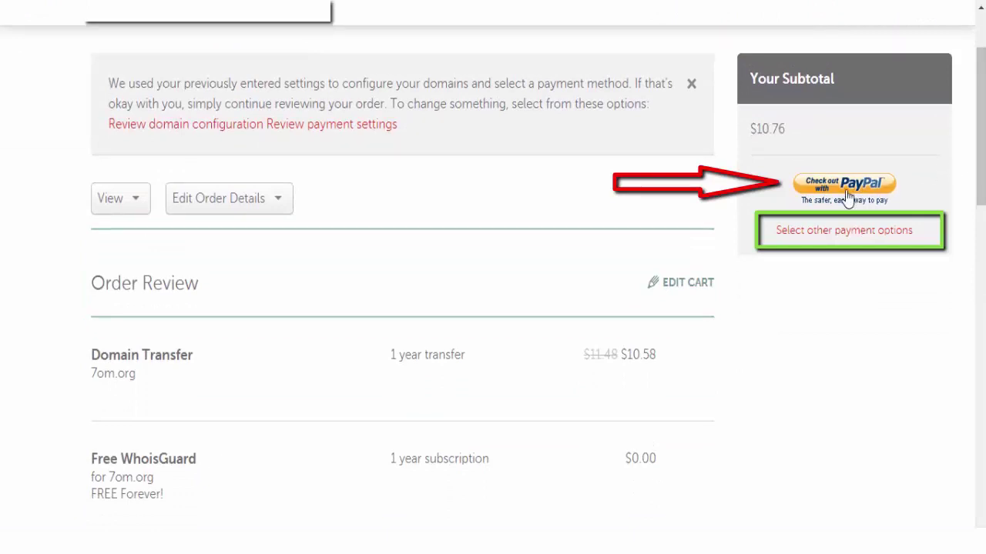
click(847, 198)
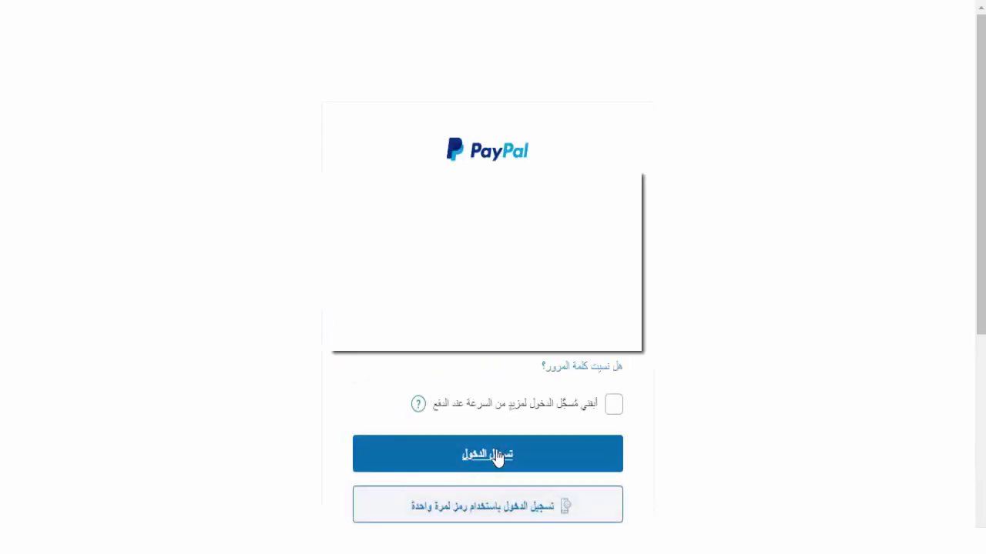
Log in to PayPal and authorise the 10,76 USD payment to complete the order.
click(497, 456)
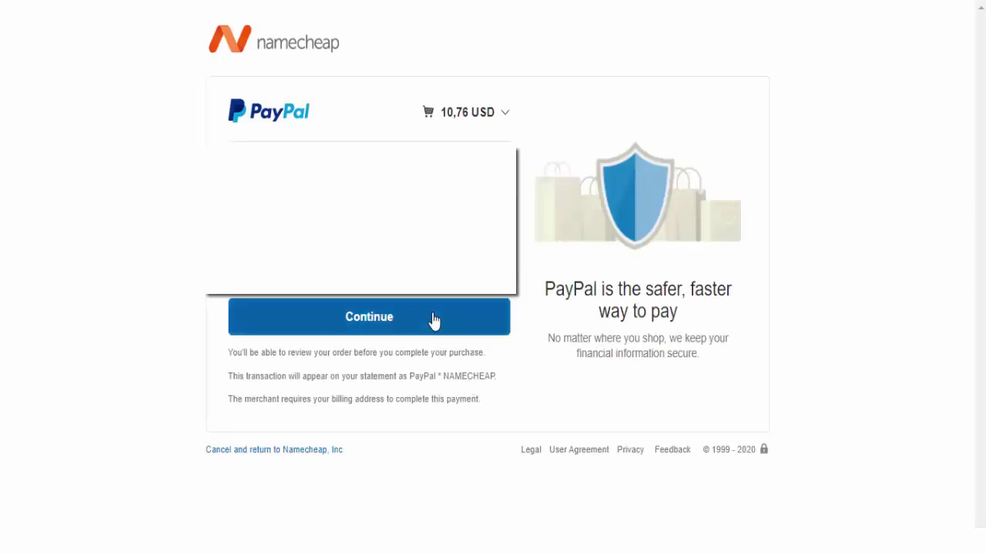
click(433, 321)
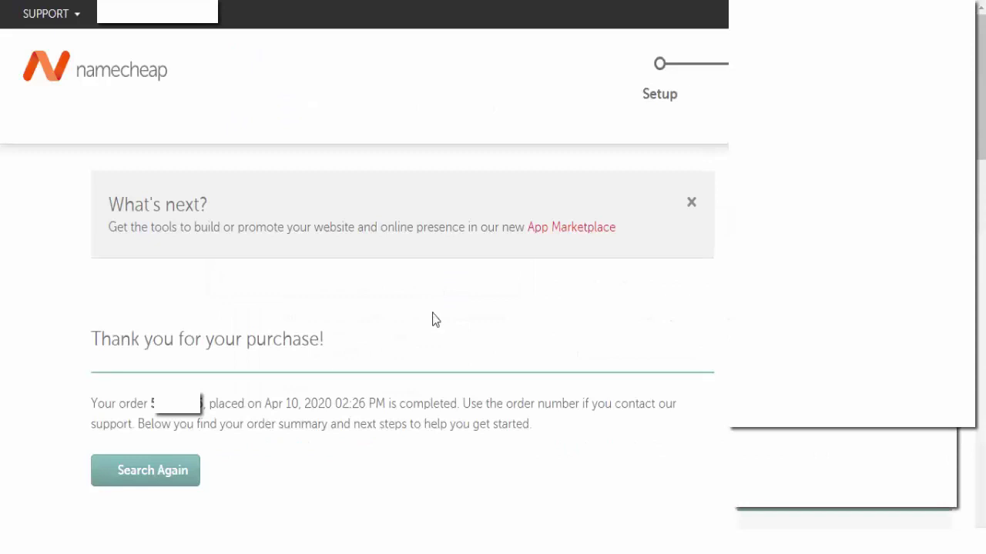
Open the 7om.org Domain Transfer details from the Purchase Summary and review its transfer status.
scroll(438, 323, down, 5)
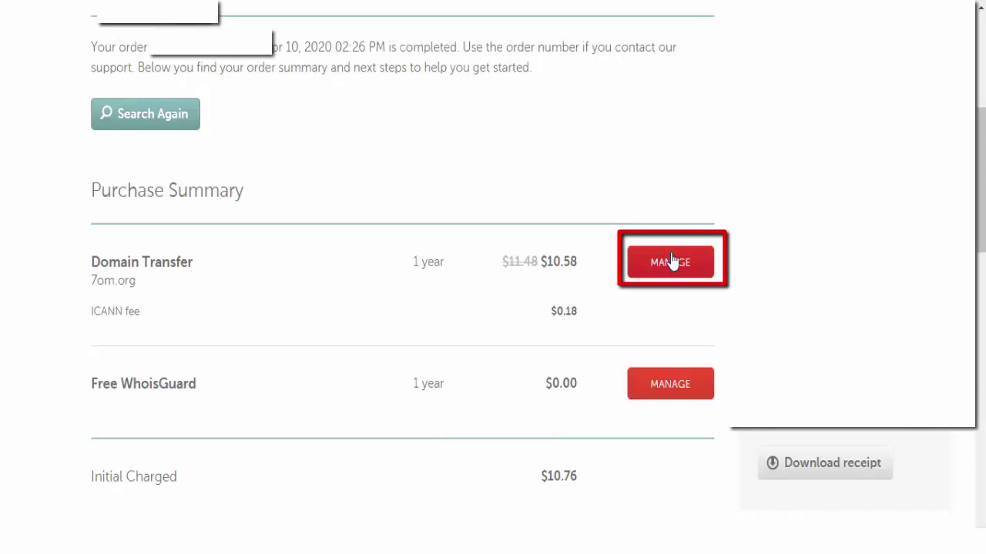
click(670, 262)
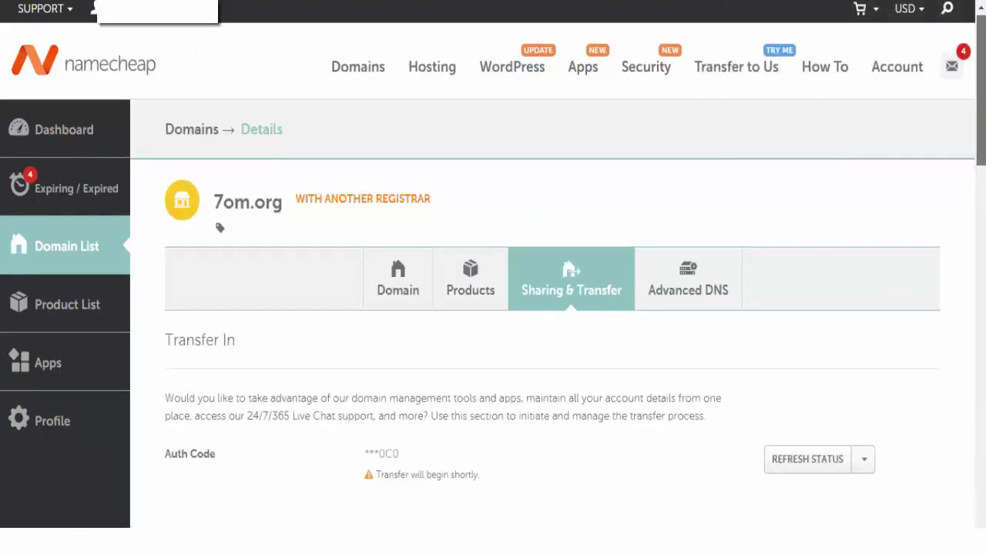
scroll(493, 308, down, 2)
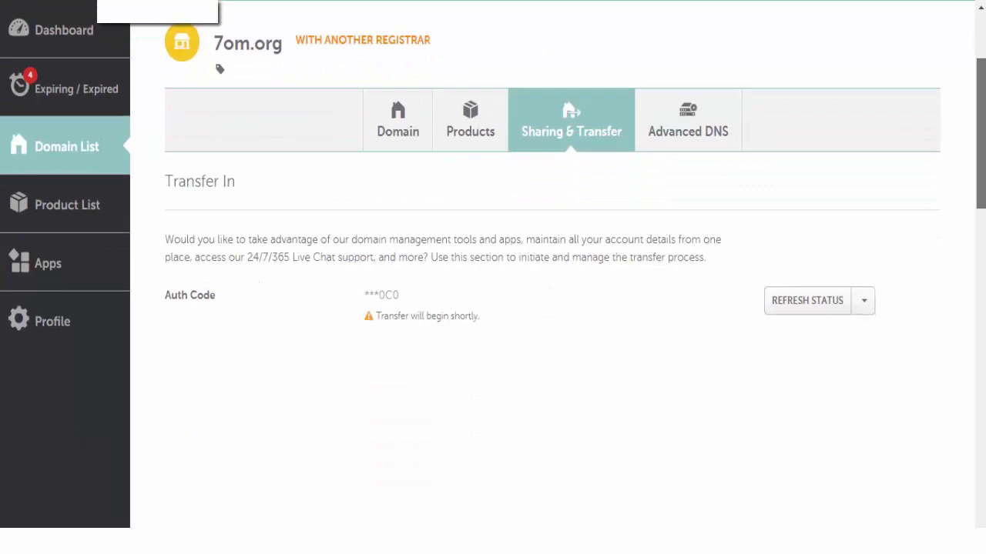
scroll(539, 231, down, 1)
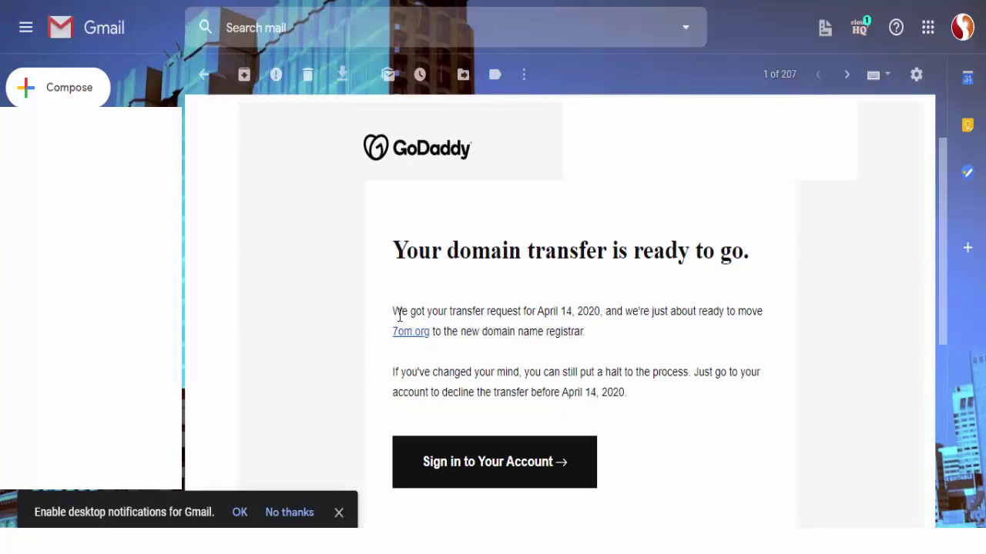
Read the GoDaddy cancellation email, highlighting the transfer date, billing note, removed items, 7om.org and received date.
drag(398, 311, 664, 309)
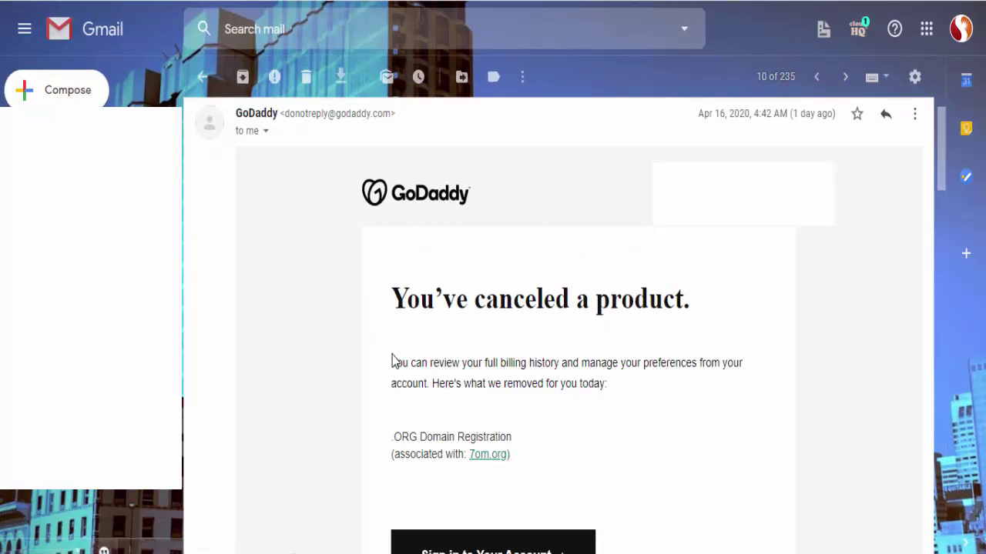
drag(392, 362, 574, 365)
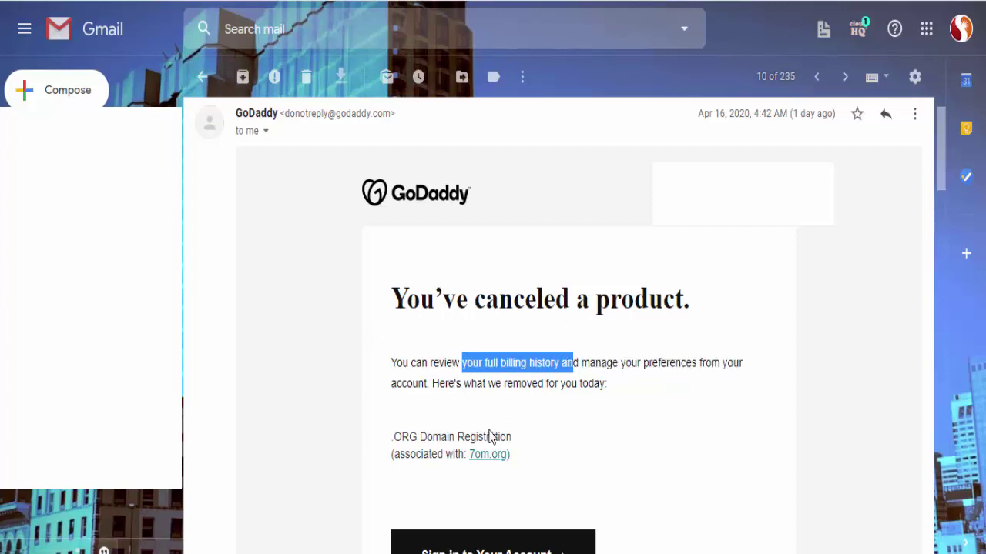
click(468, 385)
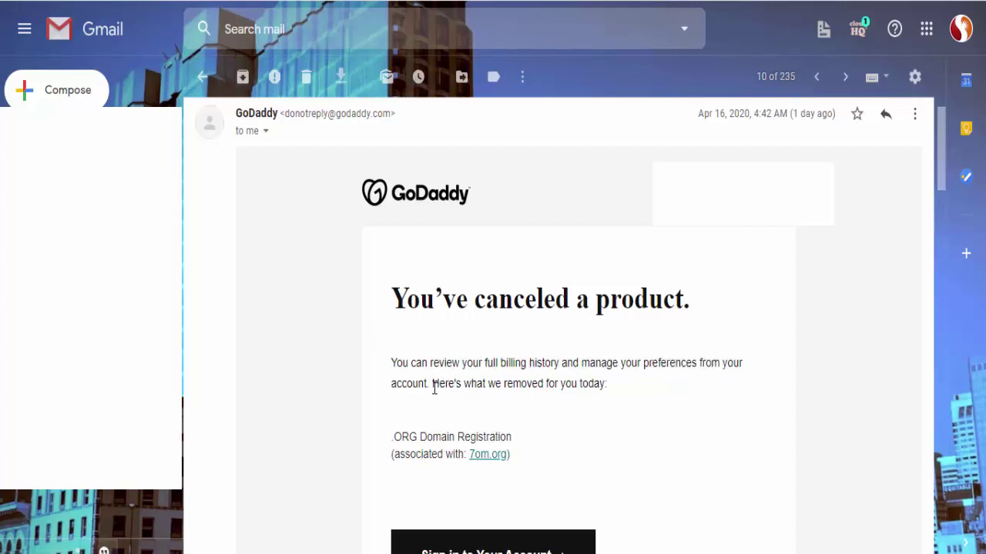
drag(432, 384, 619, 406)
click(551, 387)
drag(507, 387, 546, 387)
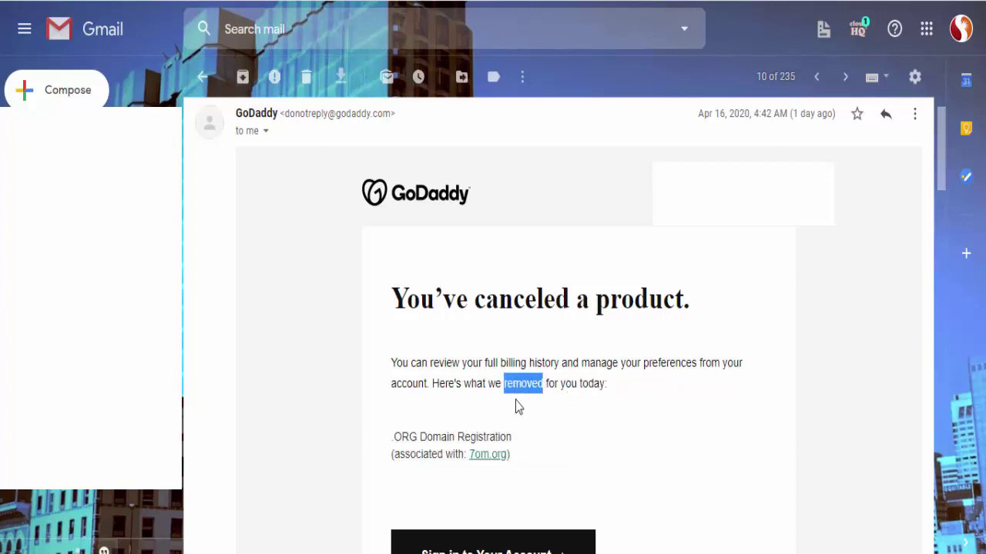
click(408, 437)
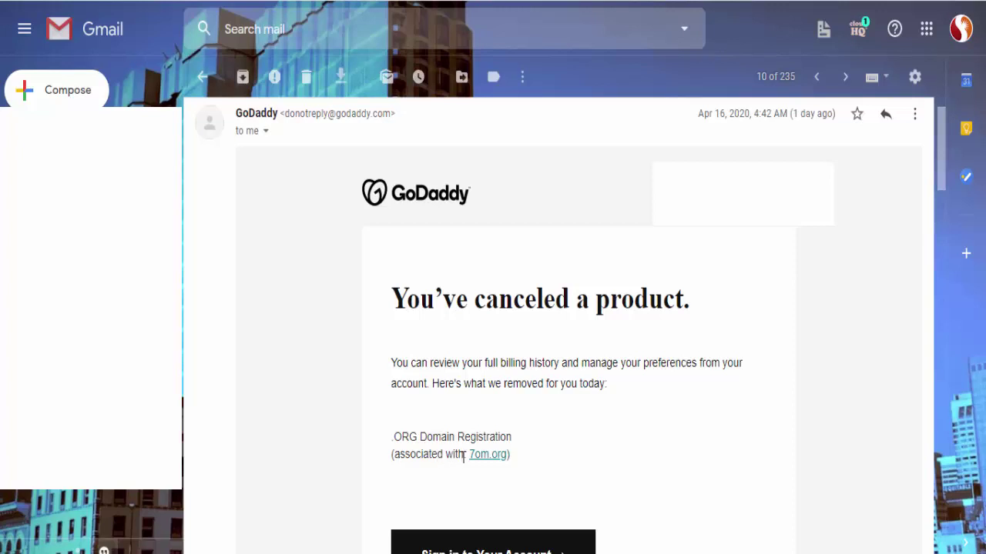
drag(463, 455, 514, 459)
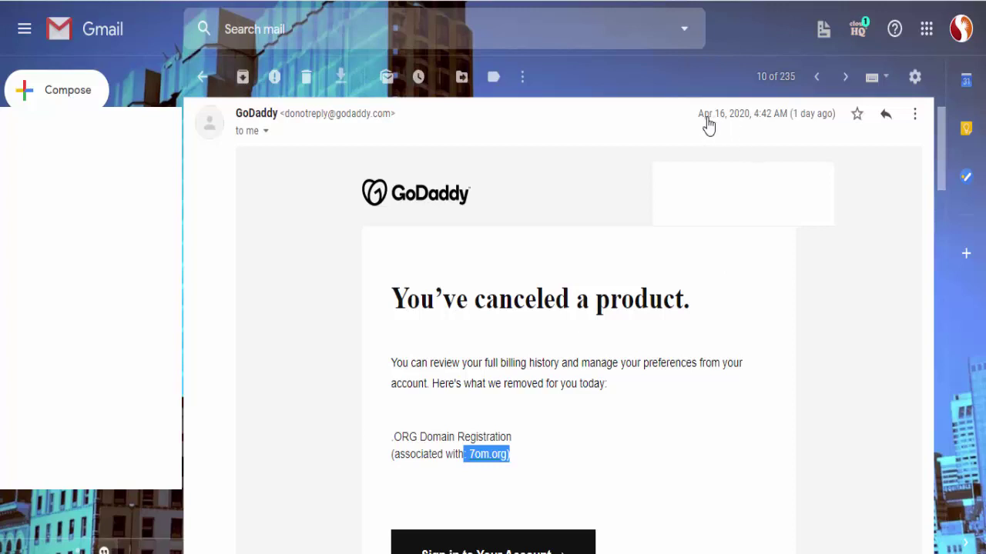
drag(694, 119, 759, 138)
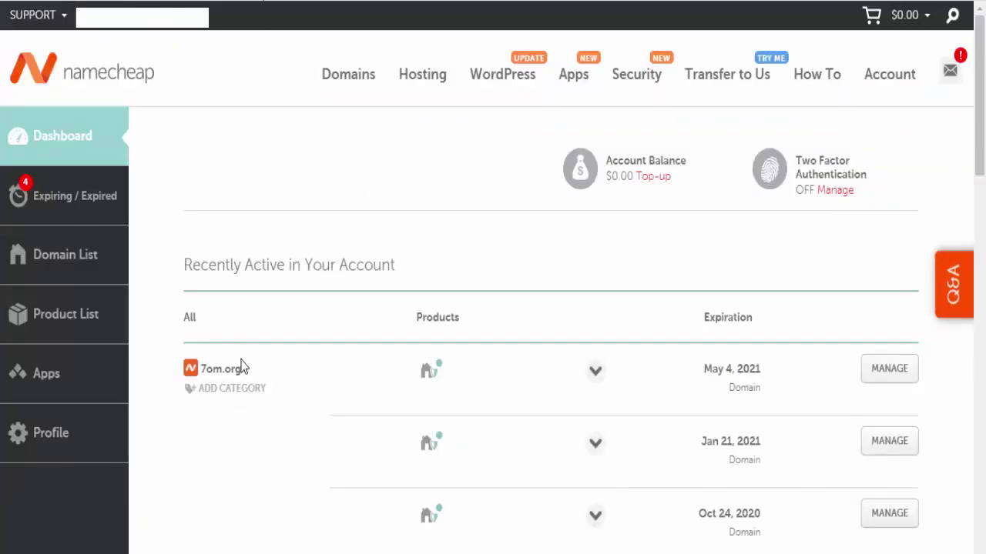
triple_click(206, 370)
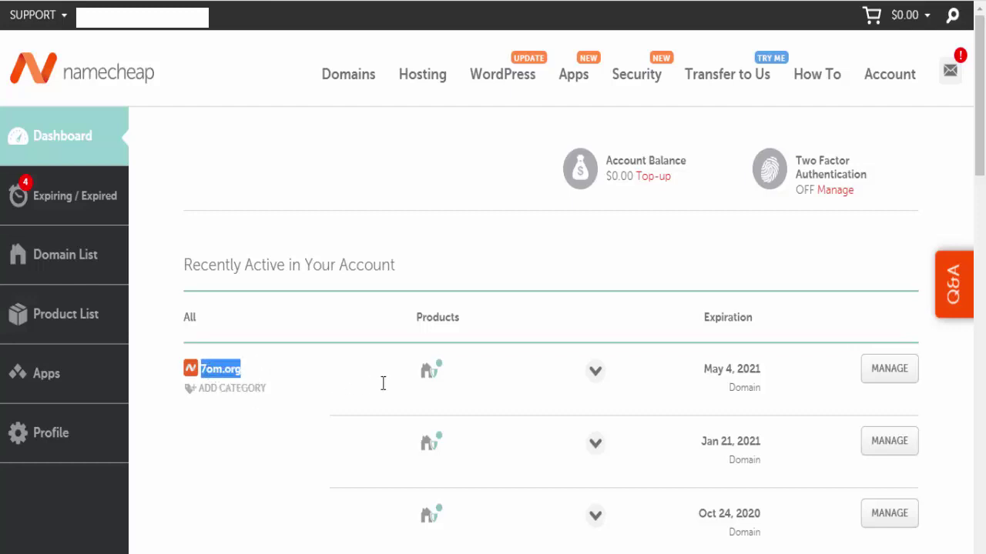
mouse_move(431, 379)
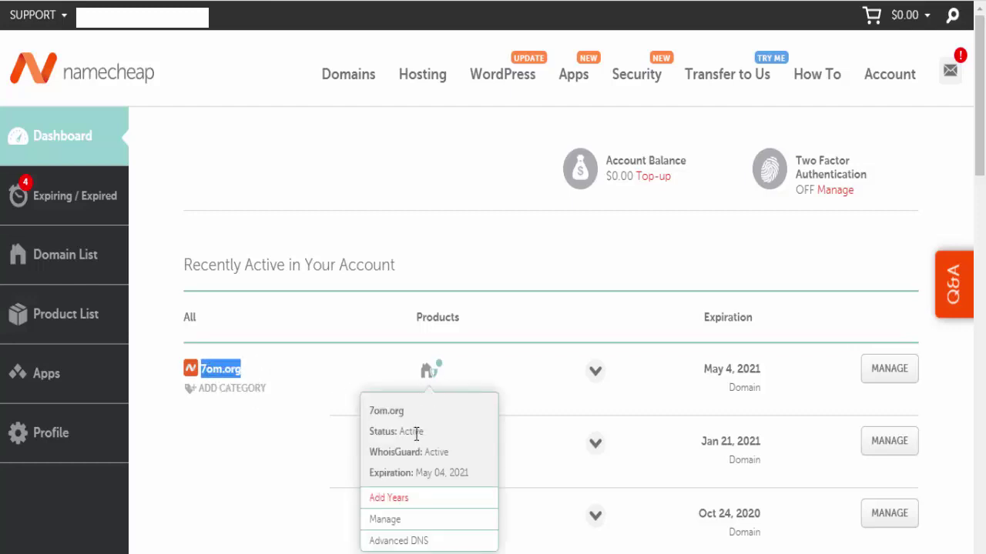